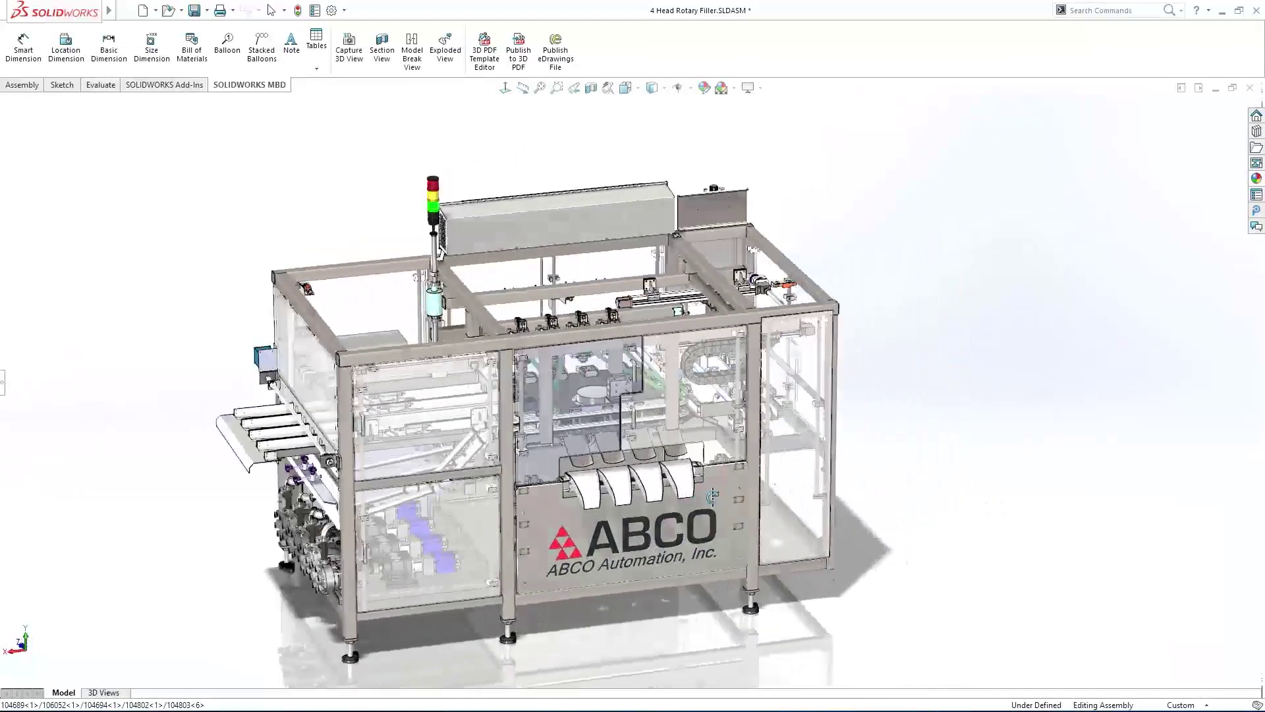
# Step: Orbit the 4 Head Rotary Filler assembly to bring its left side into view
pyautogui.moveTo(712, 496)
pyautogui.mouseDown(button='middle')
pyautogui.moveTo(748, 490)
pyautogui.moveTo(575, 486)
pyautogui.moveTo(647, 489)
pyautogui.mouseUp(button='middle')
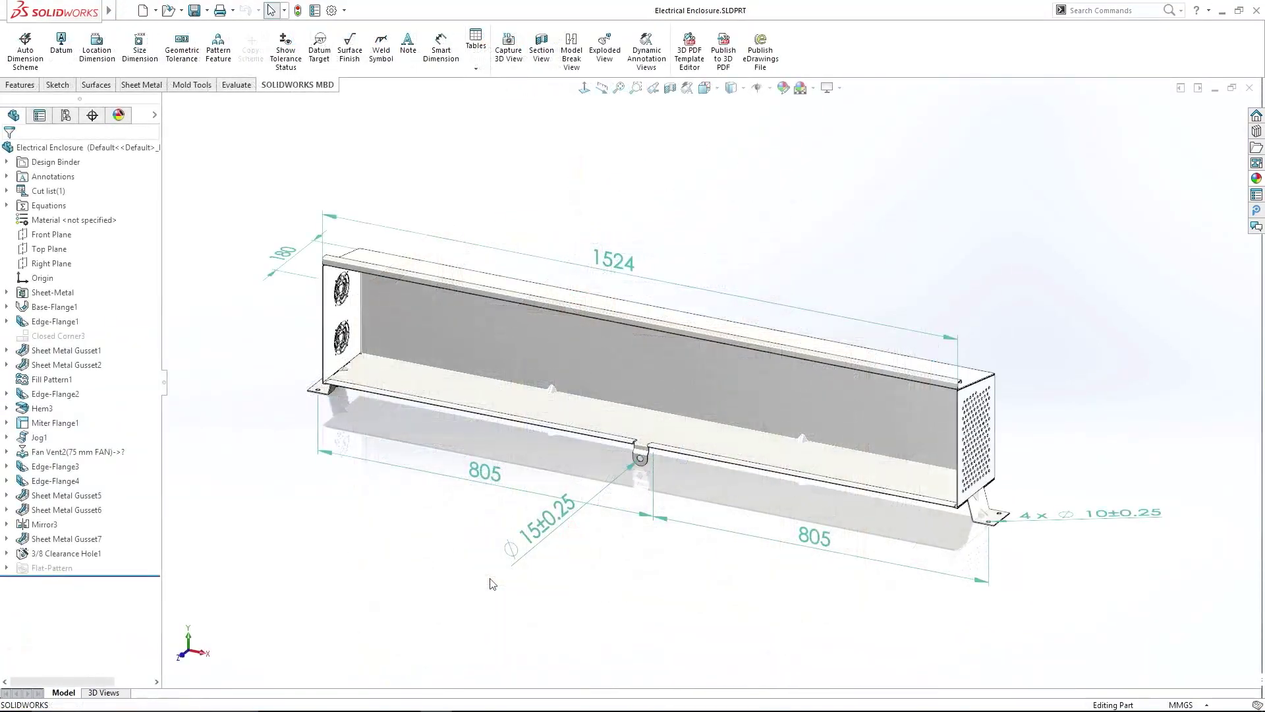
# Step: Orbit the Electrical Enclosure end-on, then the Finger Mount to a top-down isometric view
pyautogui.moveTo(491, 583)
pyautogui.mouseDown(button='middle')
pyautogui.moveTo(643, 584)
pyautogui.moveTo(418, 587)
pyautogui.moveTo(523, 602)
pyautogui.mouseUp(button='middle')
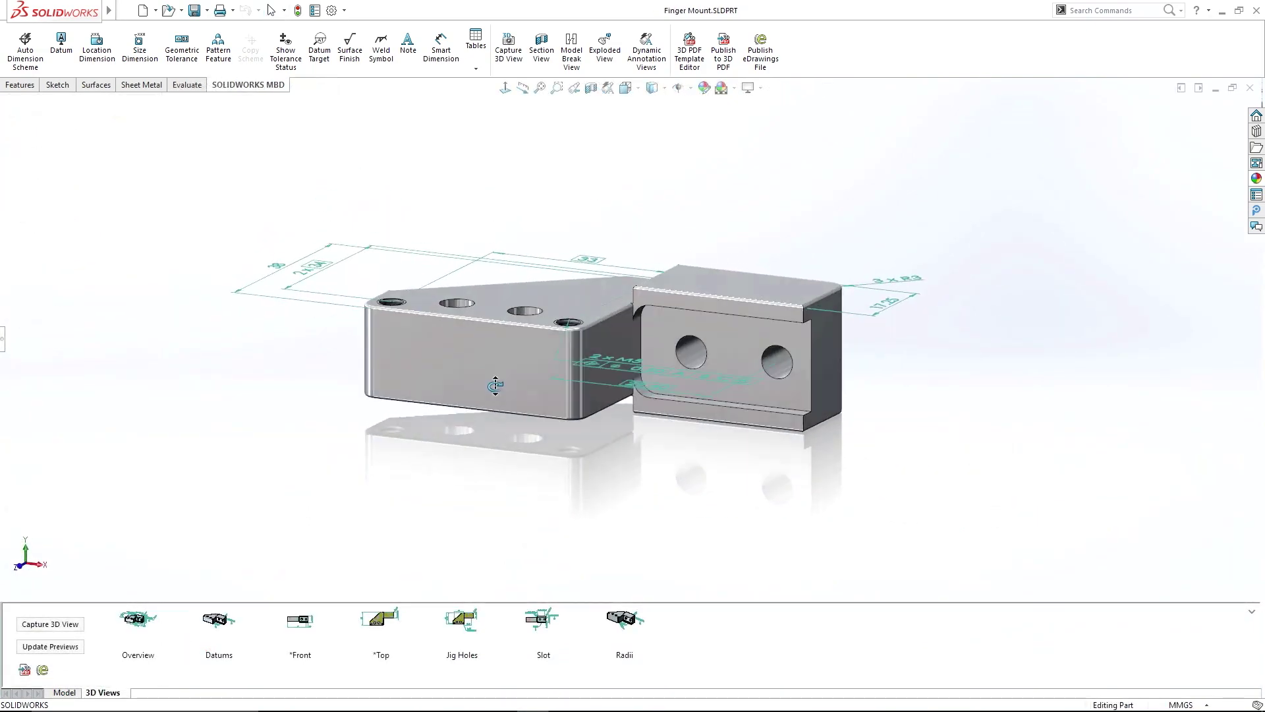
pyautogui.moveTo(509, 373)
pyautogui.mouseDown(button='middle')
pyautogui.moveTo(510, 402)
pyautogui.moveTo(484, 452)
pyautogui.moveTo(506, 533)
pyautogui.mouseUp(button='middle')
# Step: In a top view, add a 2 x ⌀6±0.2 size dimension to the two middle holes
pyautogui.press('s')
pyautogui.click(536, 629)
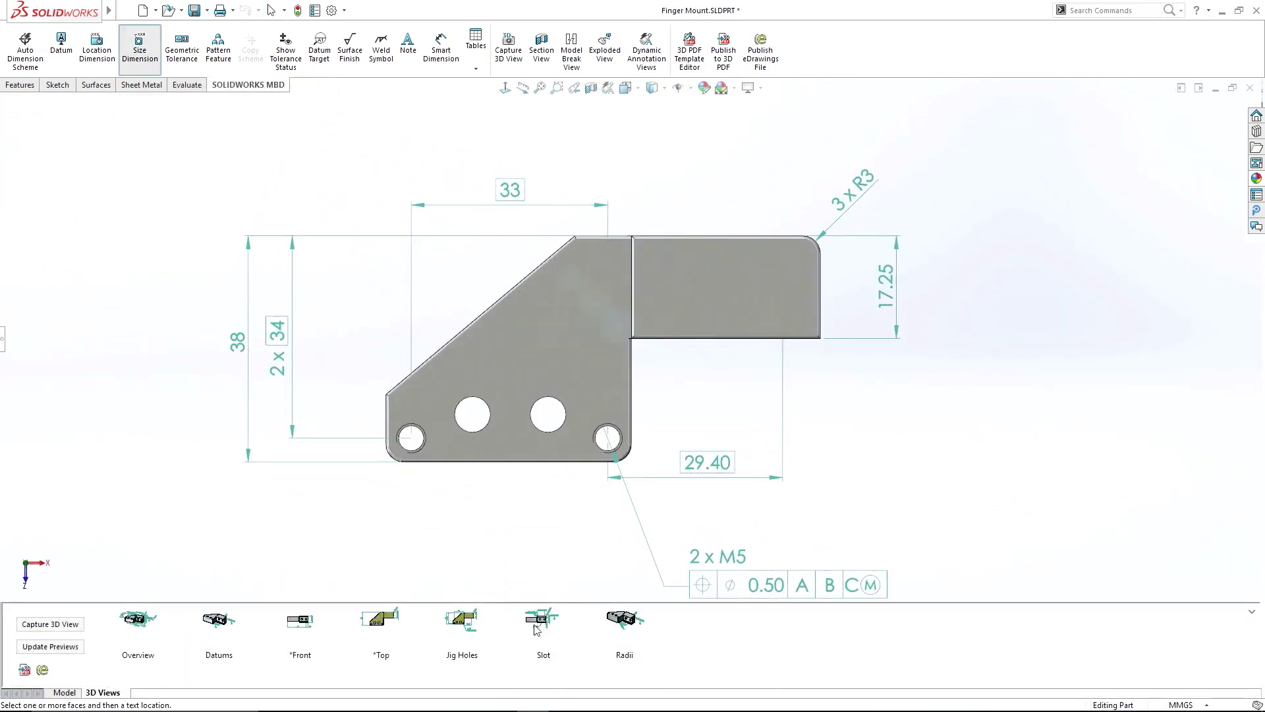
pyautogui.click(472, 437)
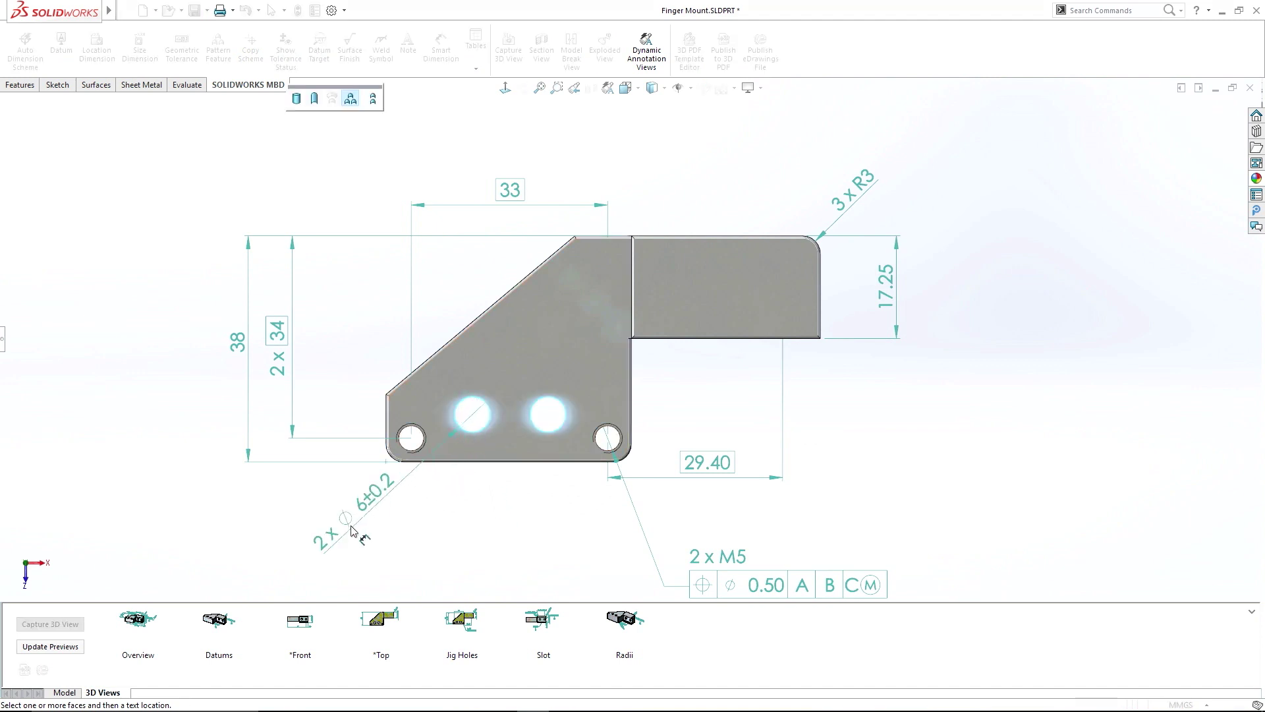
pyautogui.click(341, 535)
pyautogui.press('s')
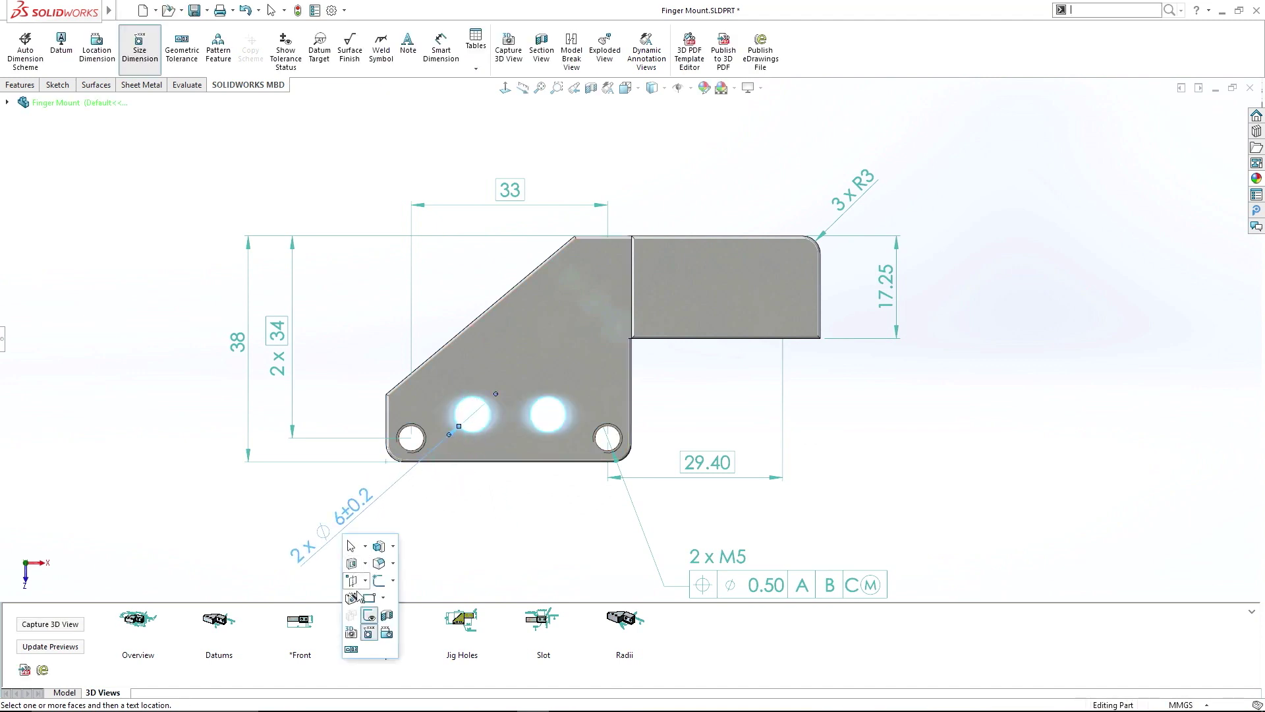
# Step: Attach a 0.20 position tolerance referencing datums A, B, C, then show the *Top view
pyautogui.click(352, 649)
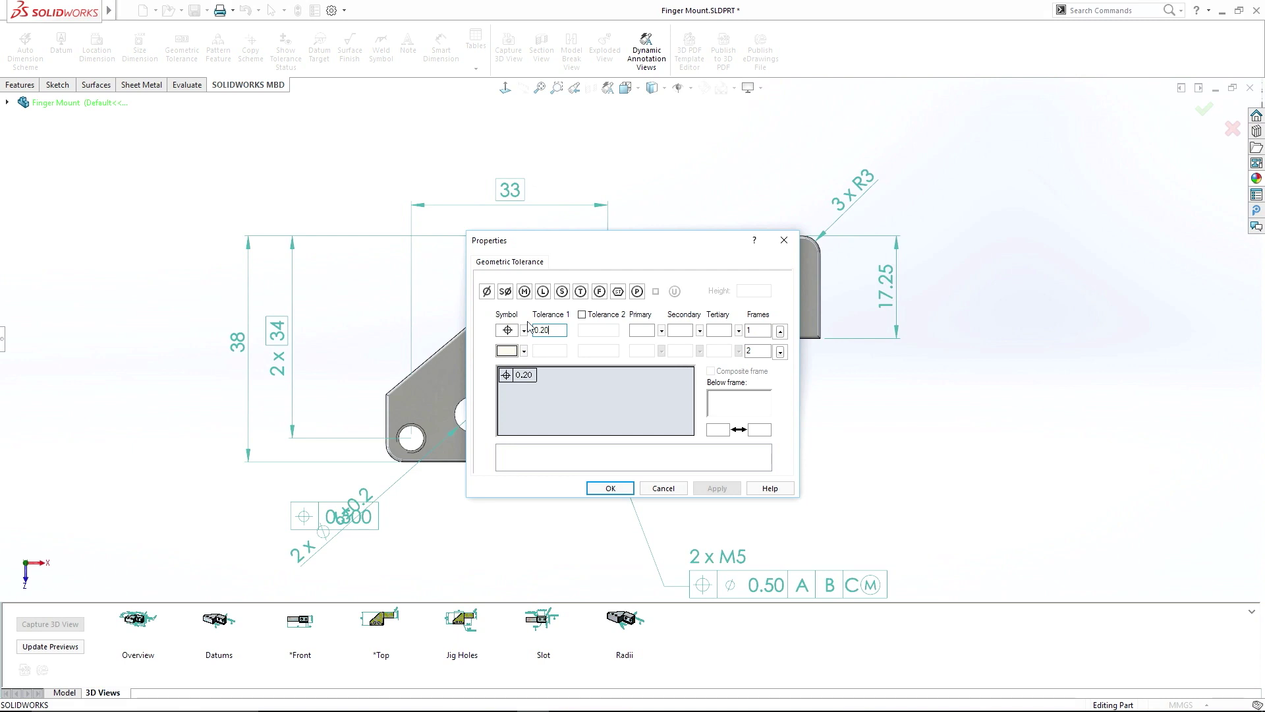
pyautogui.click(639, 330)
pyautogui.write('A')
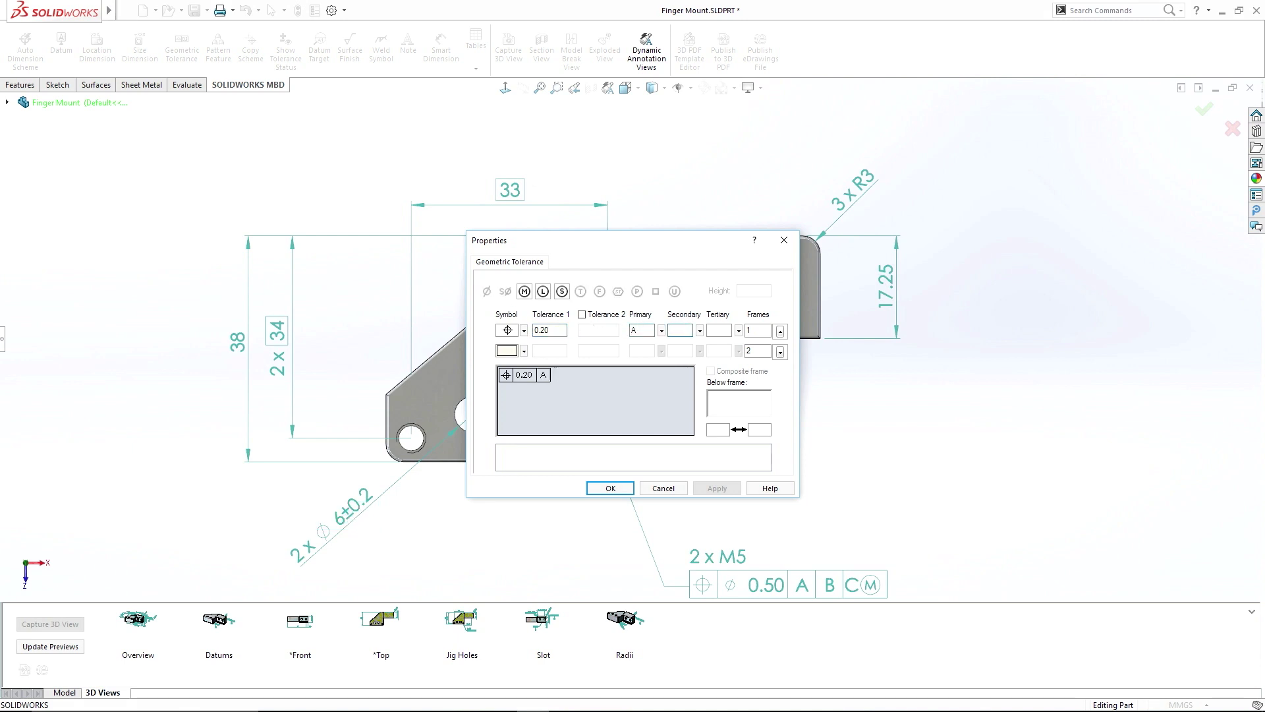
pyautogui.click(611, 489)
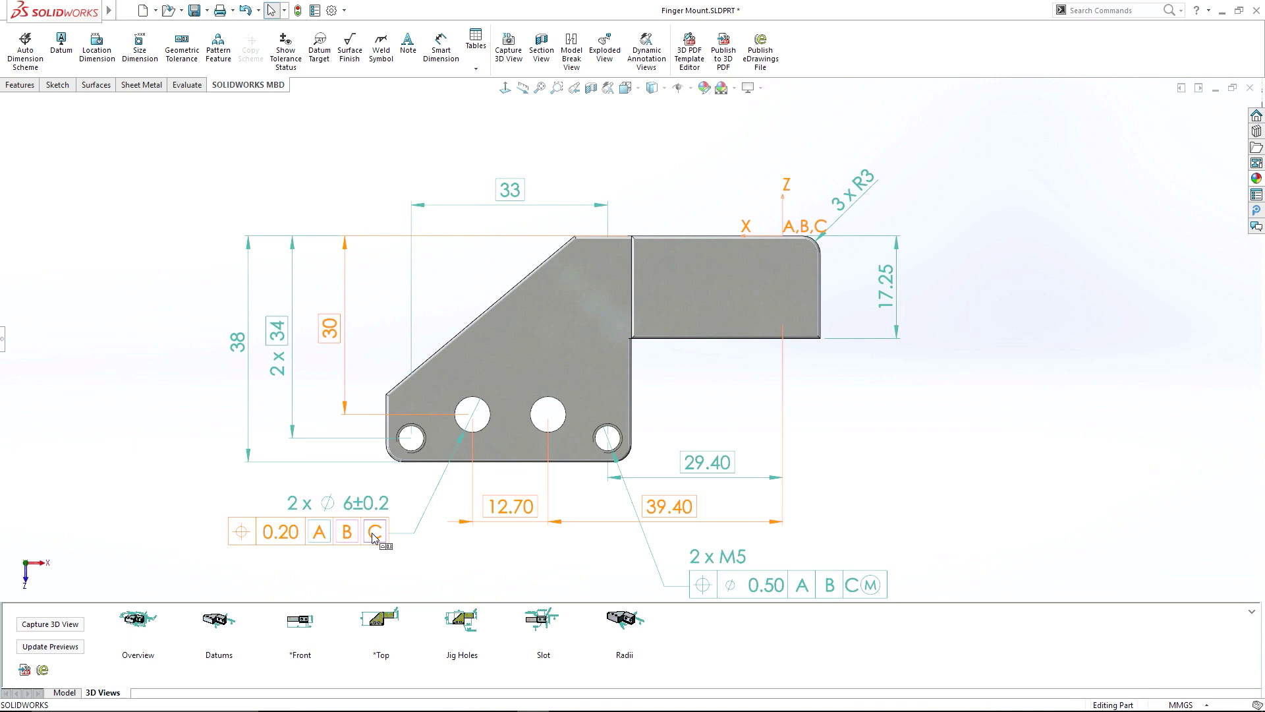
pyautogui.click(379, 626)
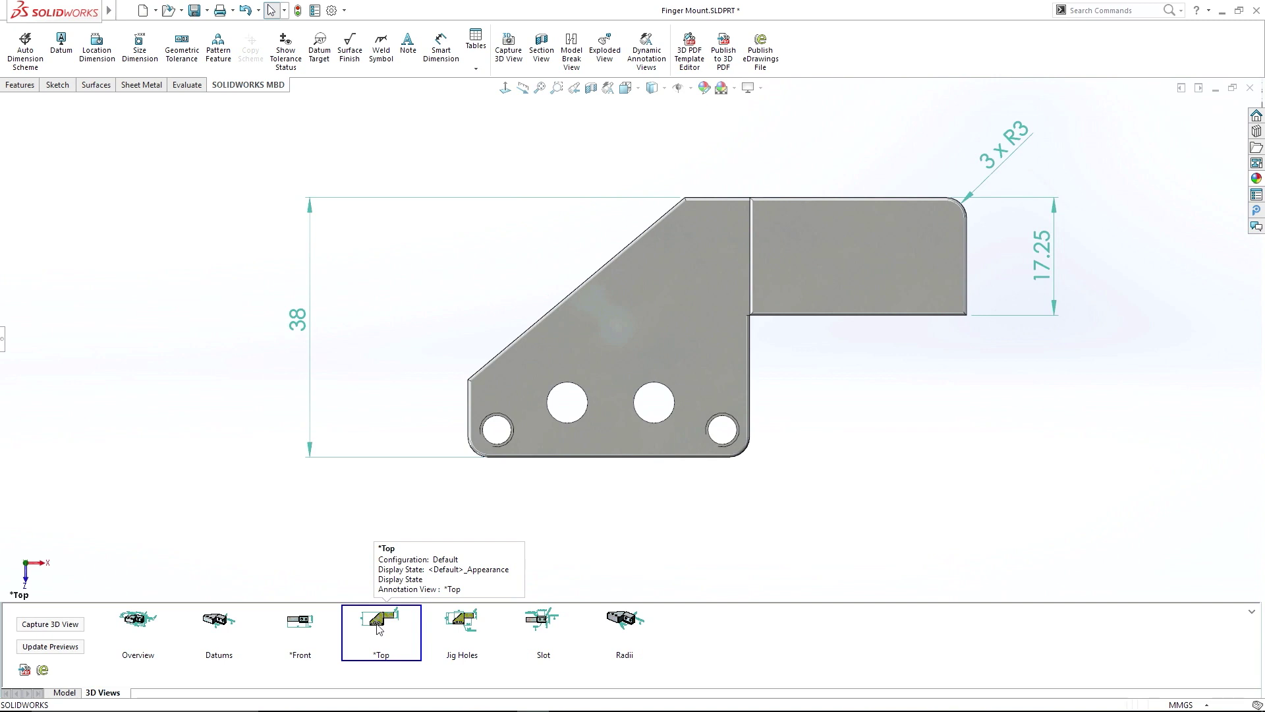
# Step: Step through the *Front, Datums and Slot saved 3D views
pyautogui.click(308, 620)
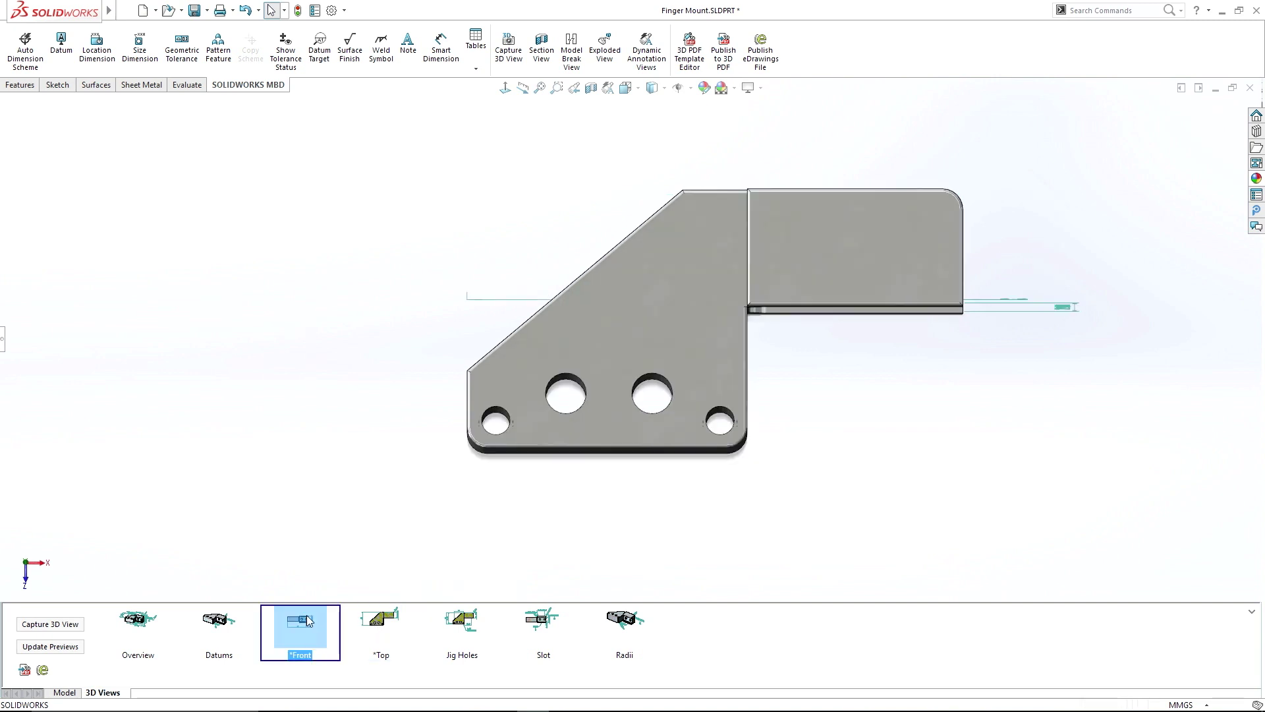
pyautogui.click(225, 629)
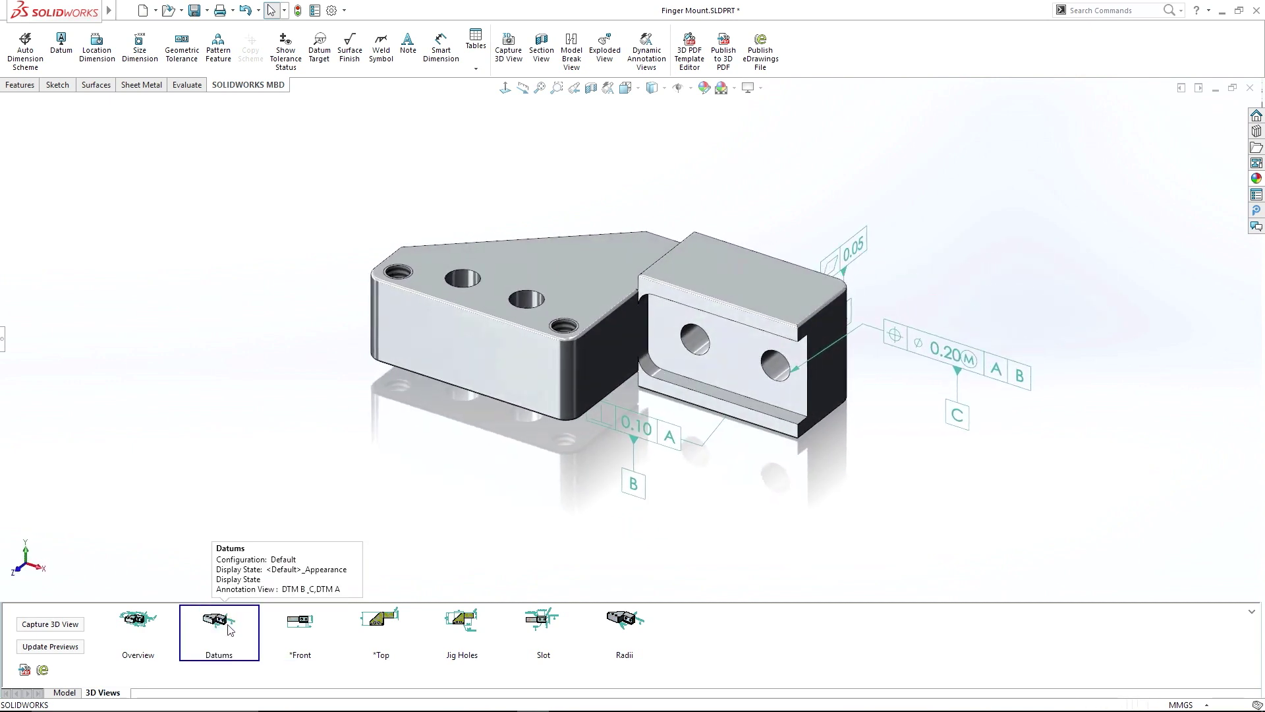
pyautogui.click(538, 623)
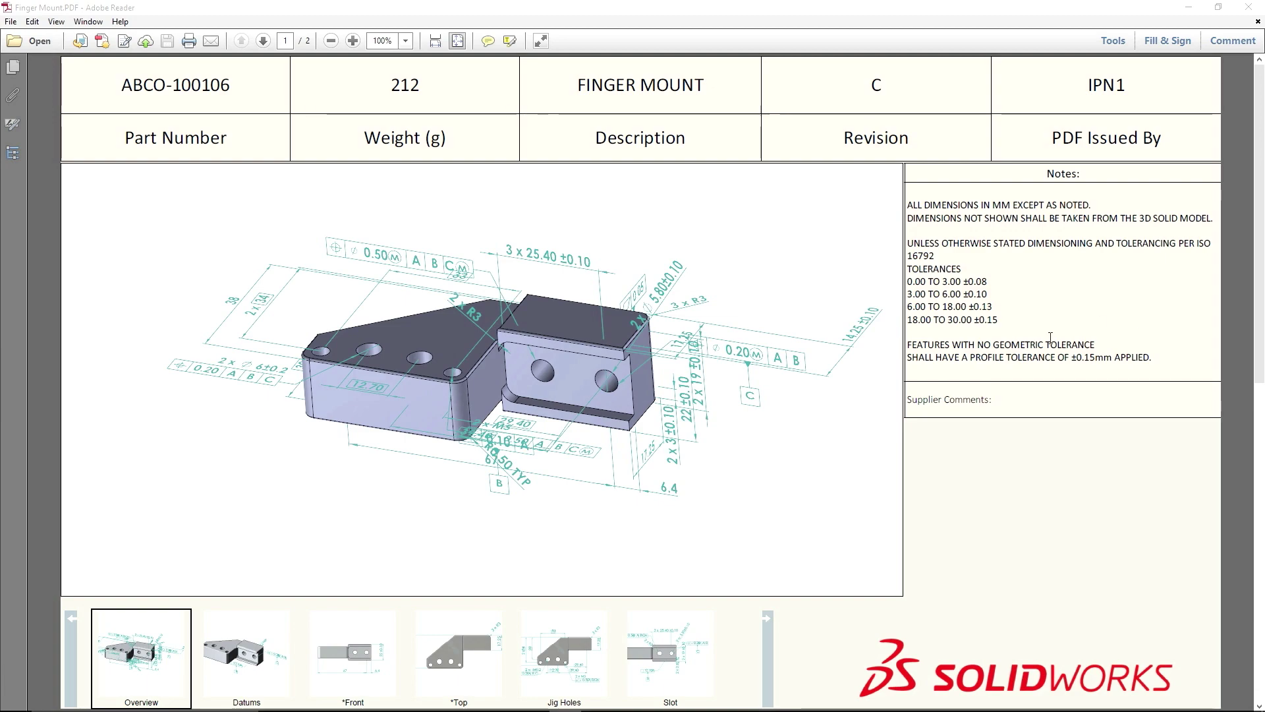
# Step: Rotate the model and cycle through the Datums, Front, Top, Jig Holes and Slot views, ending on Jig Holes
pyautogui.moveTo(467, 373)
pyautogui.mouseDown()
pyautogui.moveTo(513, 369)
pyautogui.moveTo(408, 383)
pyautogui.moveTo(425, 365)
pyautogui.mouseUp()
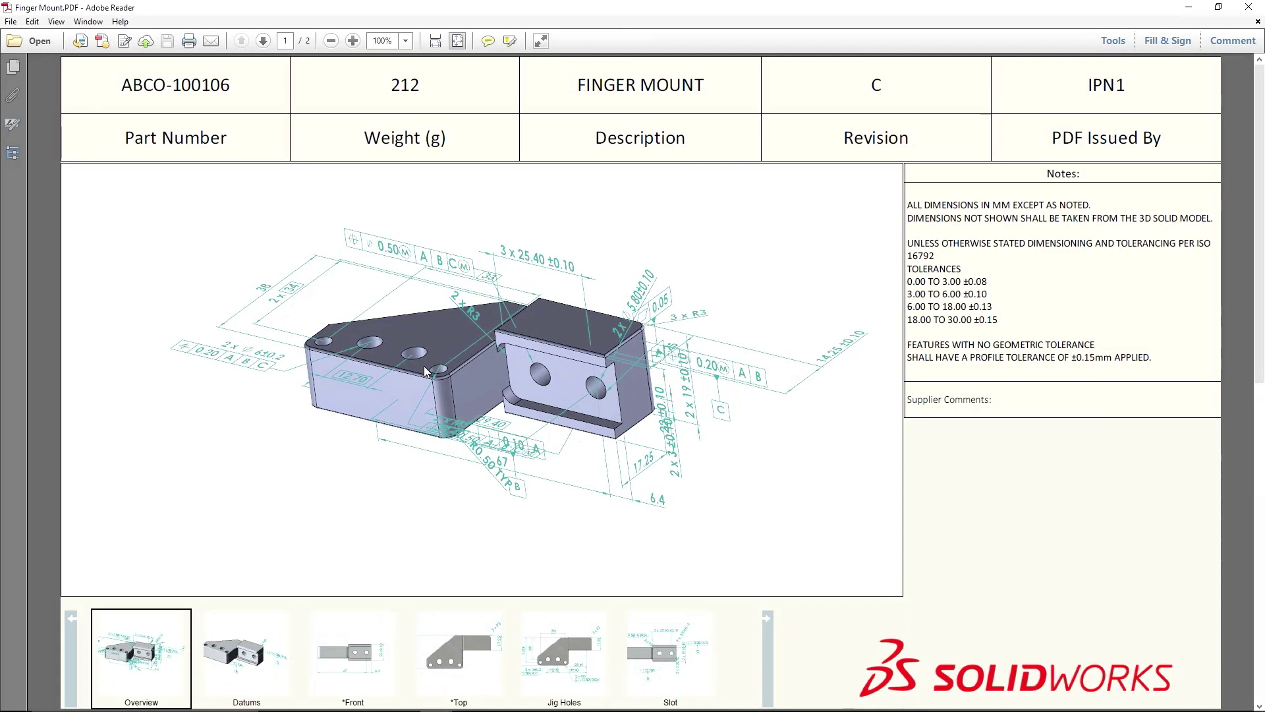
pyautogui.click(264, 652)
pyautogui.click(368, 657)
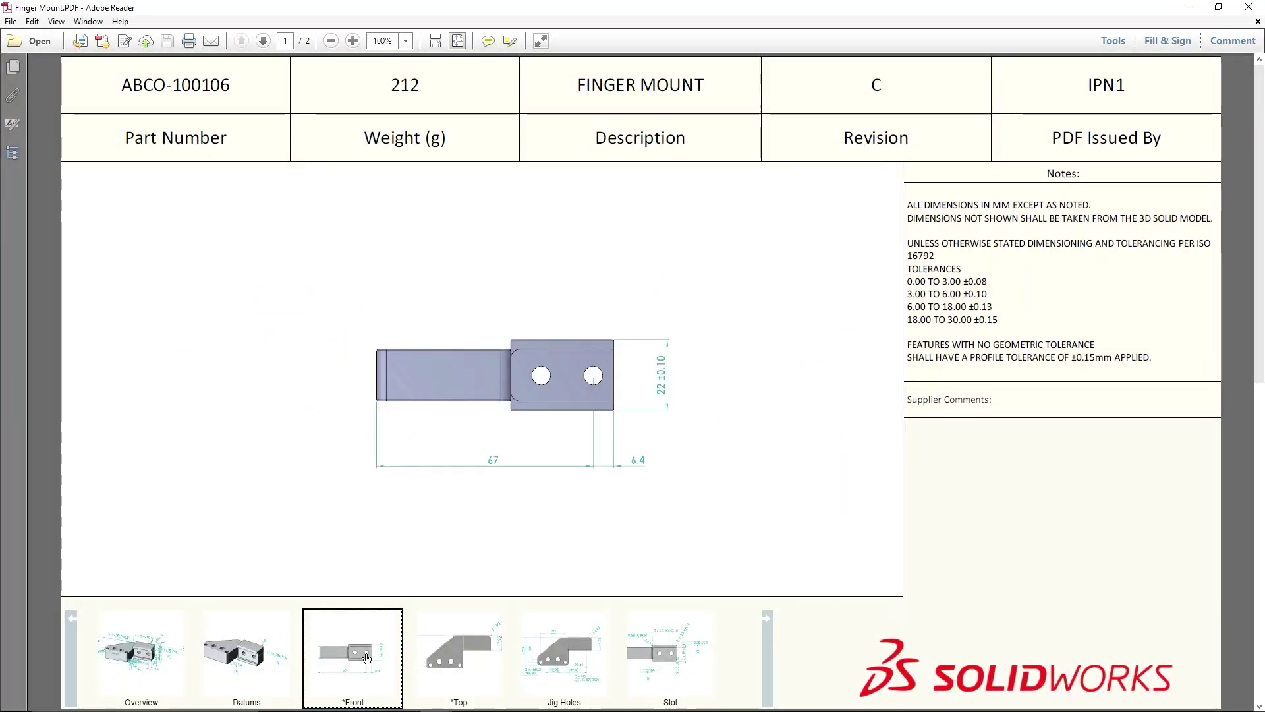
pyautogui.click(454, 659)
pyautogui.click(564, 655)
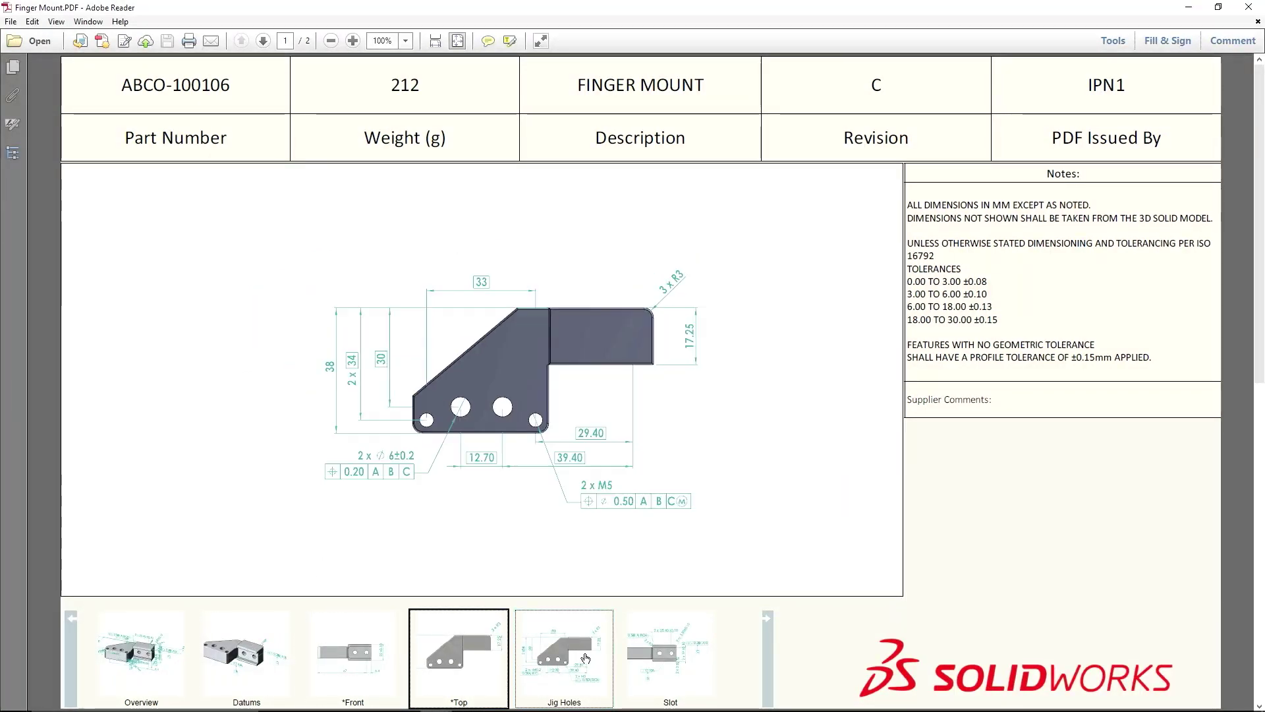
pyautogui.click(662, 660)
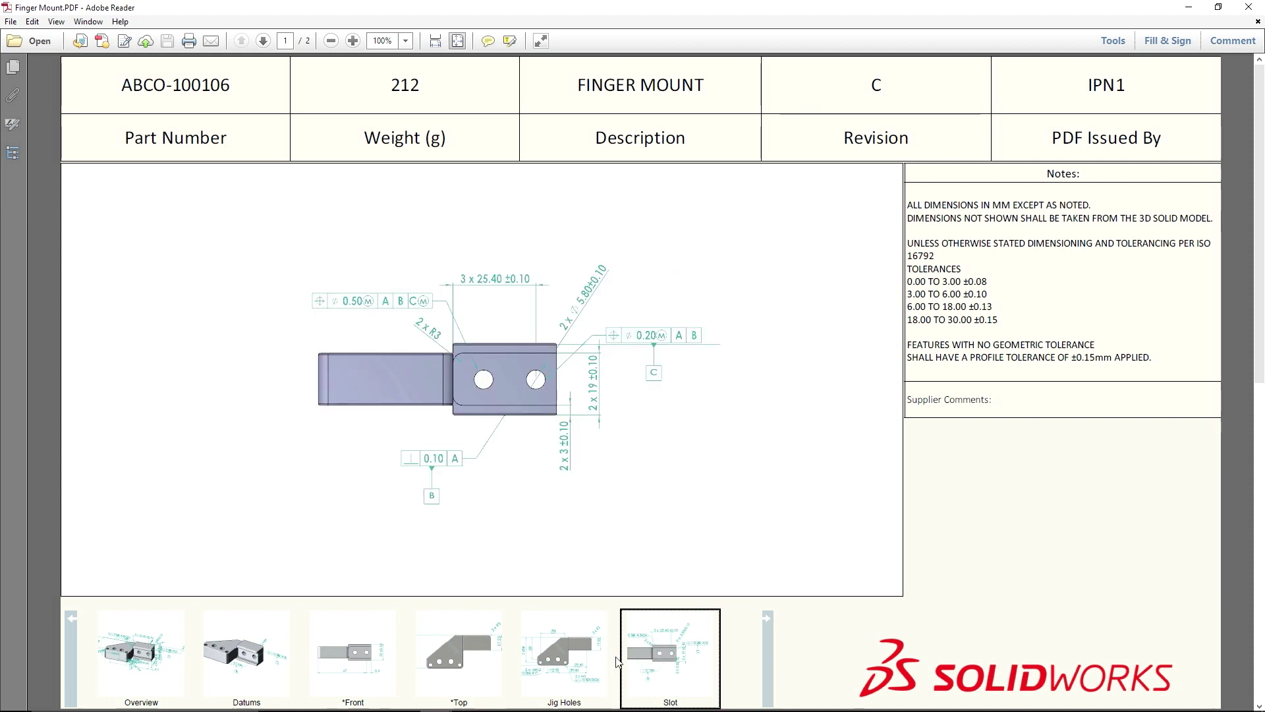
pyautogui.click(564, 661)
# Step: Tilt the part and highlight the 39.40 dimension and the 2 x Ø6±0.2 hole annotation
pyautogui.moveTo(475, 511); pyautogui.dragTo(459, 440)
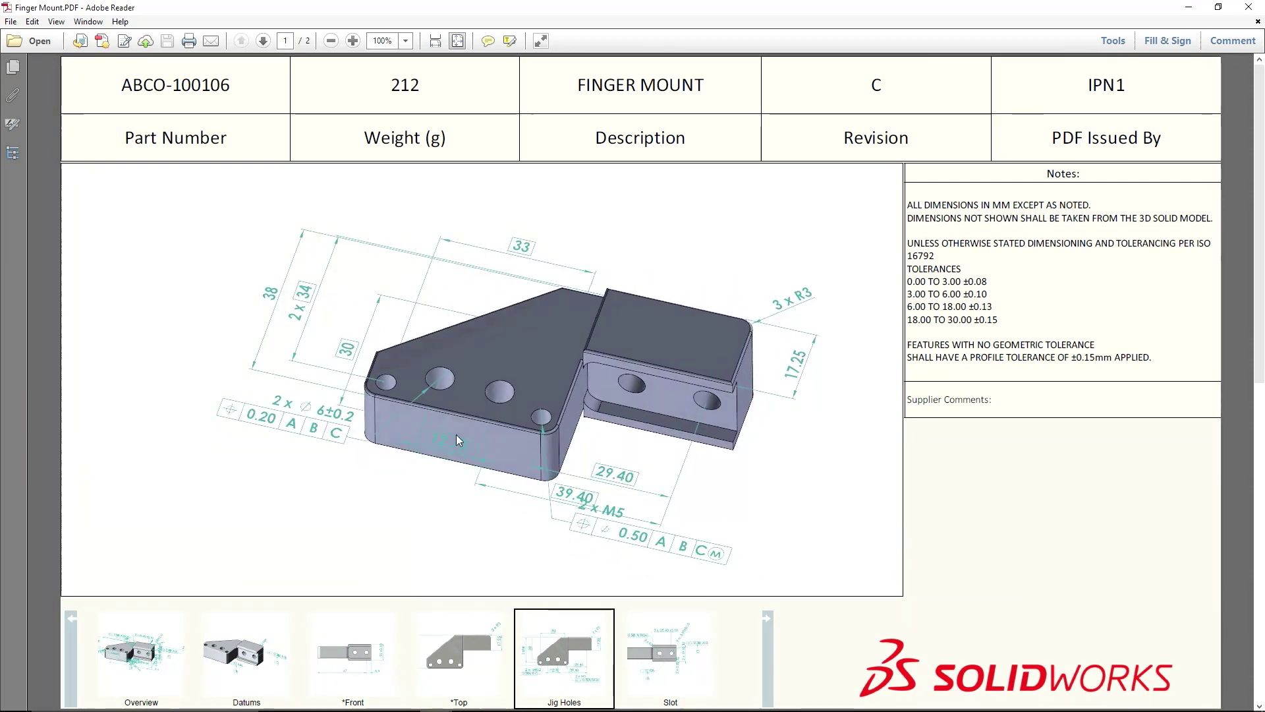
pyautogui.click(498, 491)
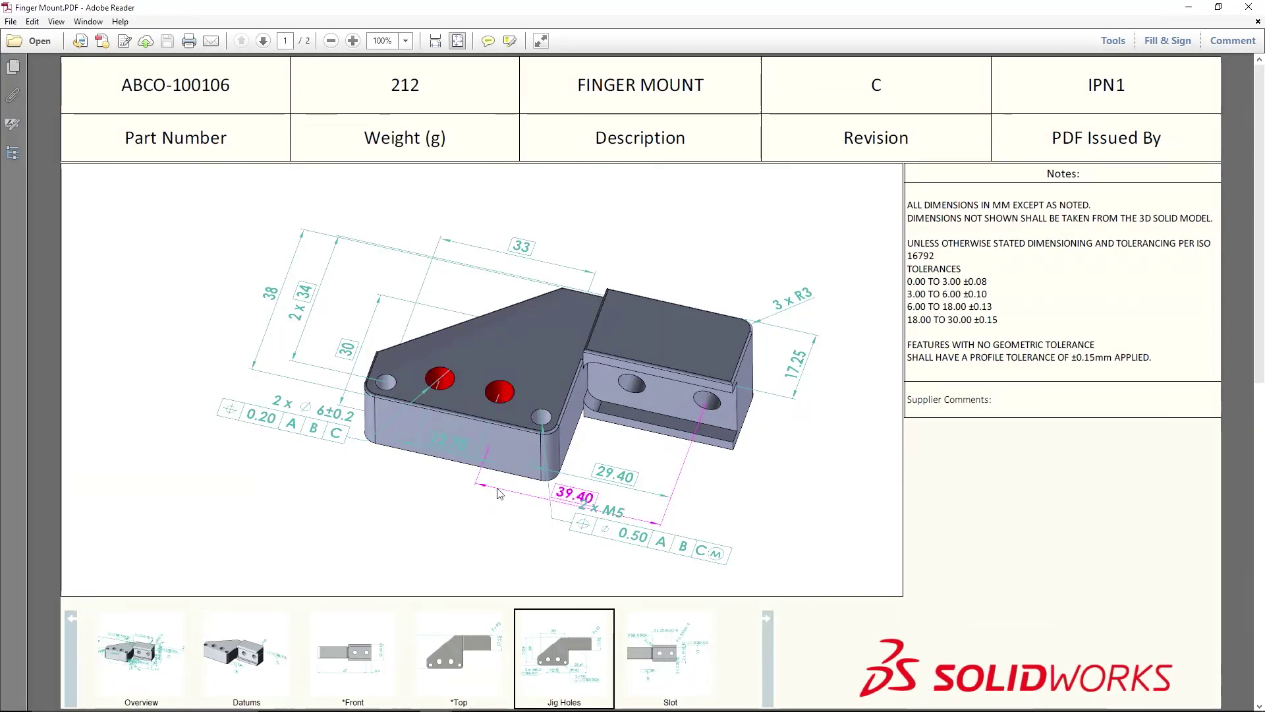
pyautogui.click(312, 419)
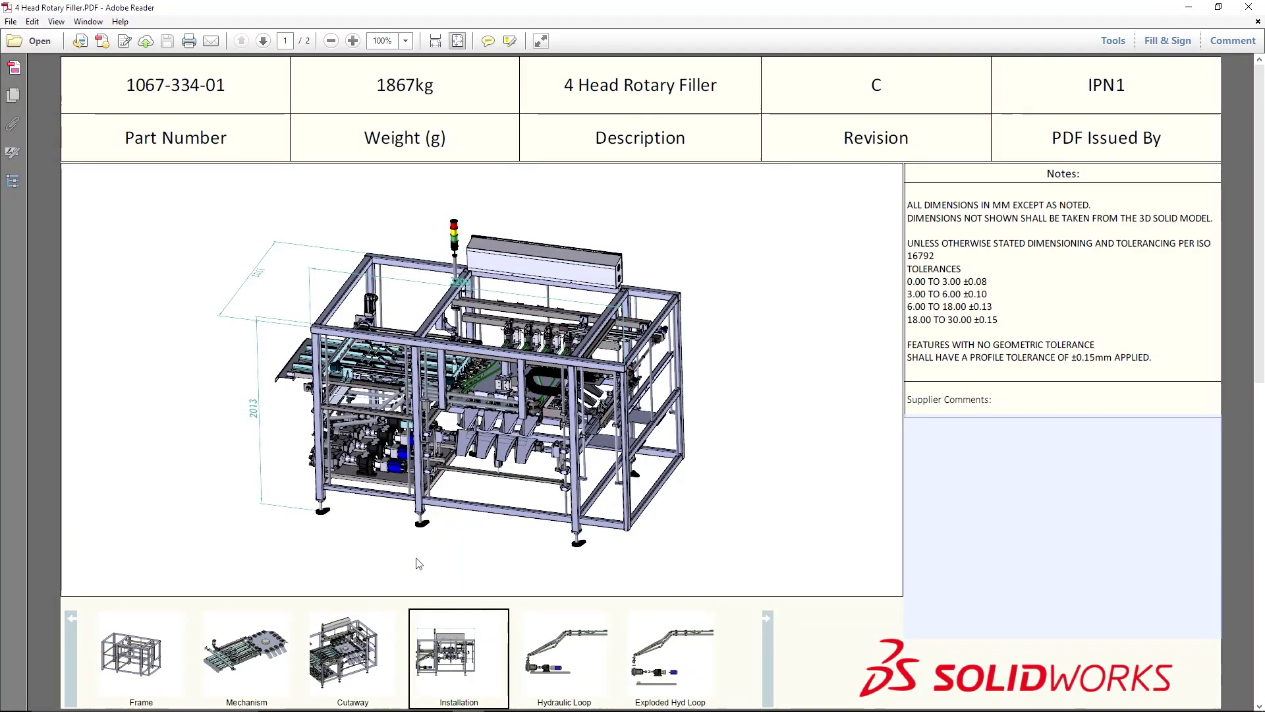
# Step: Show the Cutaway, Mechanism, Hydraulic Loop and Exploded Hyd Loop views
pyautogui.click(350, 656)
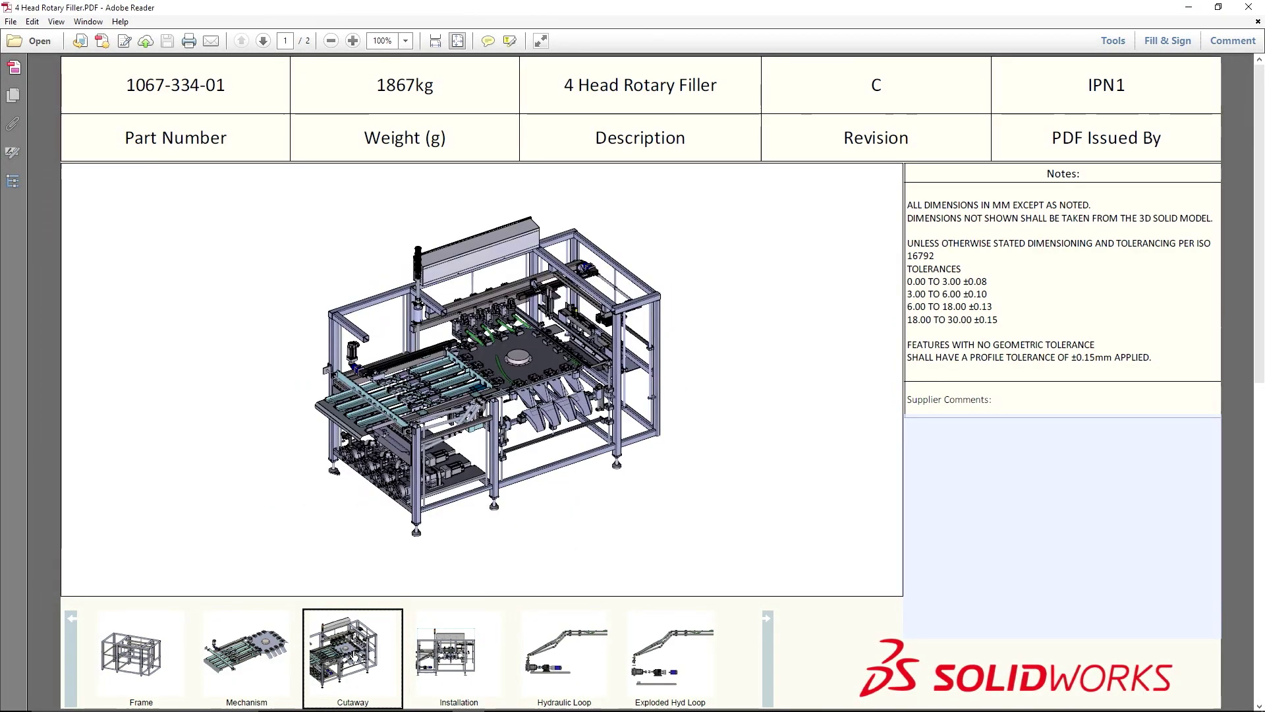
pyautogui.click(264, 648)
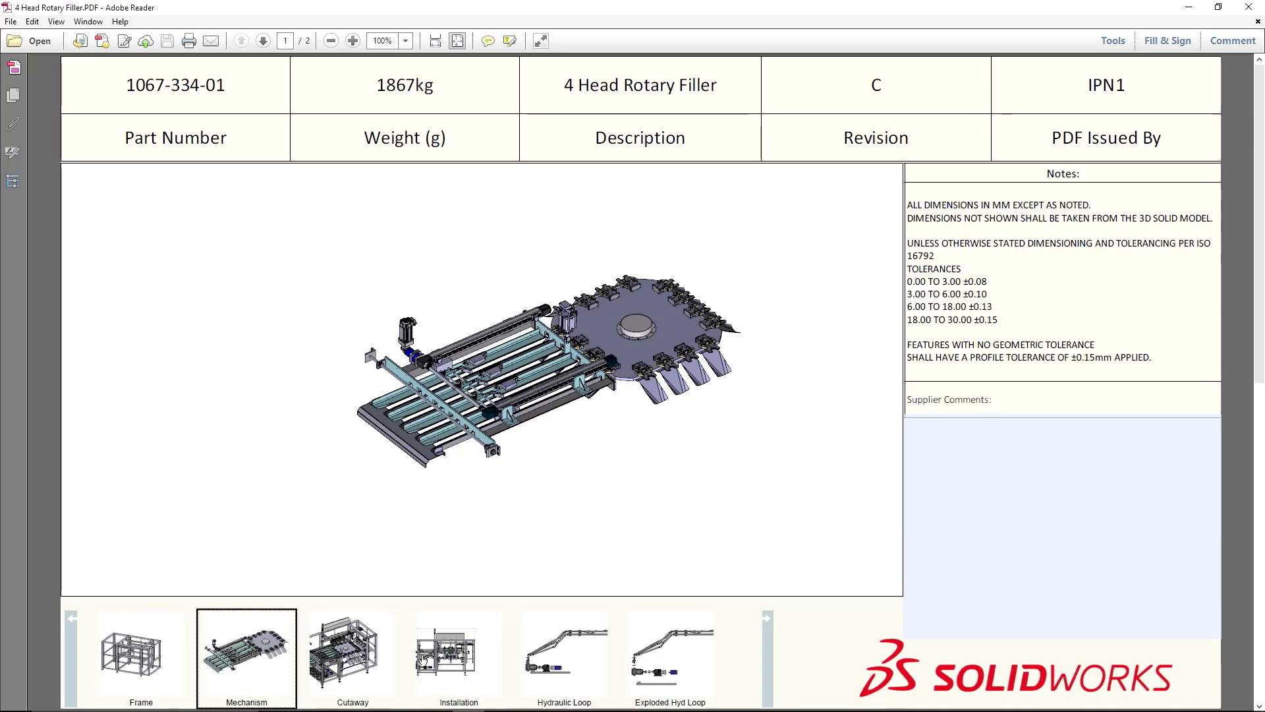
pyautogui.click(580, 653)
pyautogui.click(662, 658)
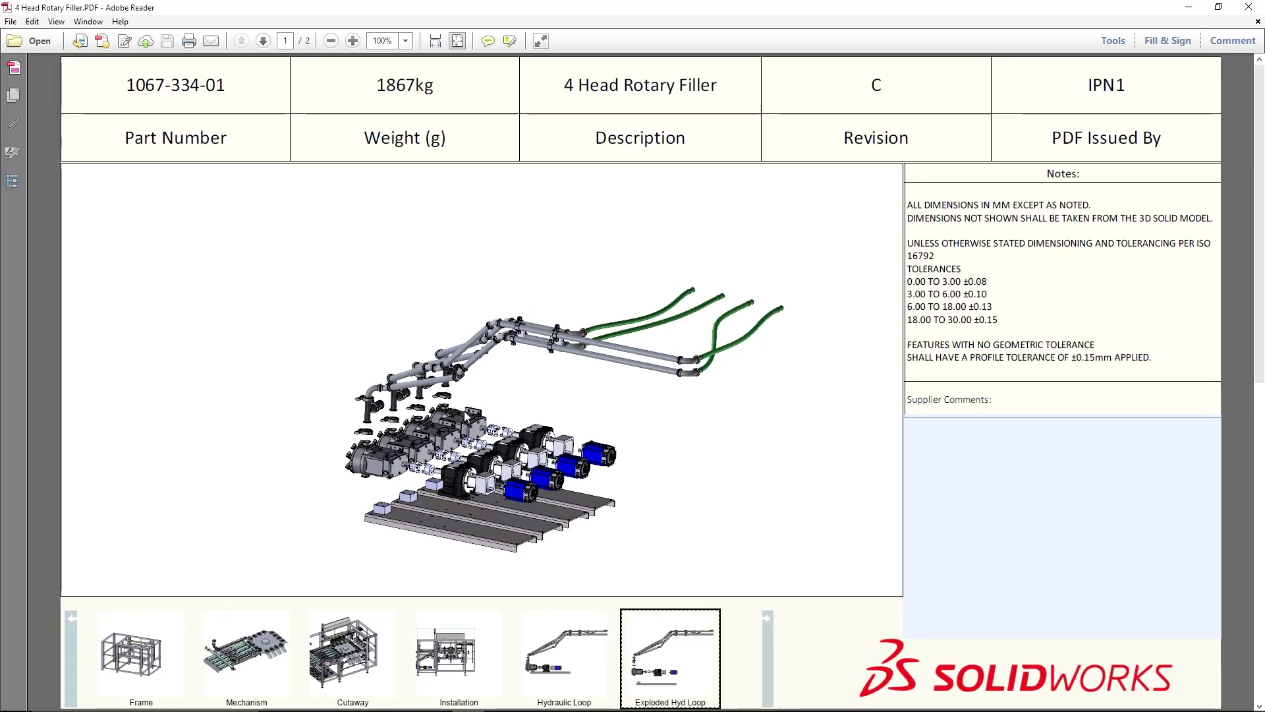
# Step: Review the comments list, then add 'What is the lead time on the first machine?' under Supplier Comments
pyautogui.click(1233, 40)
pyautogui.click(1168, 275)
pyautogui.click(1162, 316)
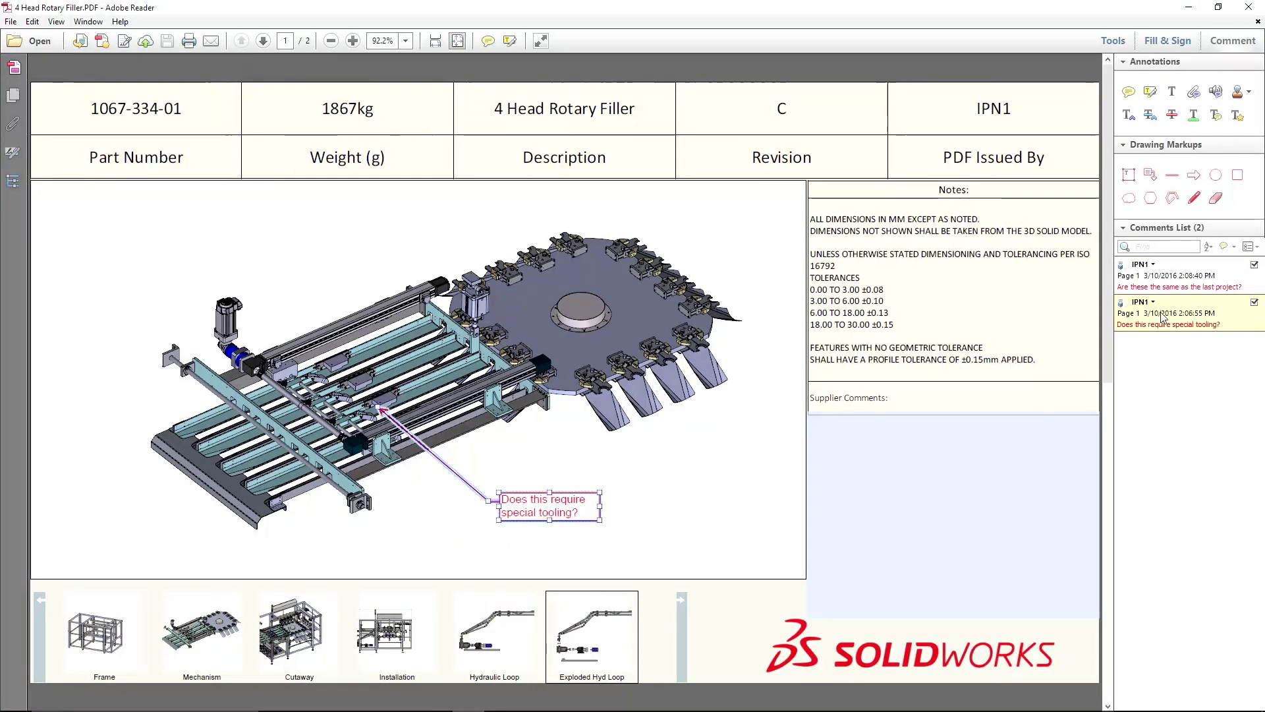
pyautogui.click(899, 440)
pyautogui.write('What is the lead time on the first machine?')
# Step: On the page-2 parts list, zoom in and highlight the linear rail and its parent assembly
pyautogui.click(263, 42)
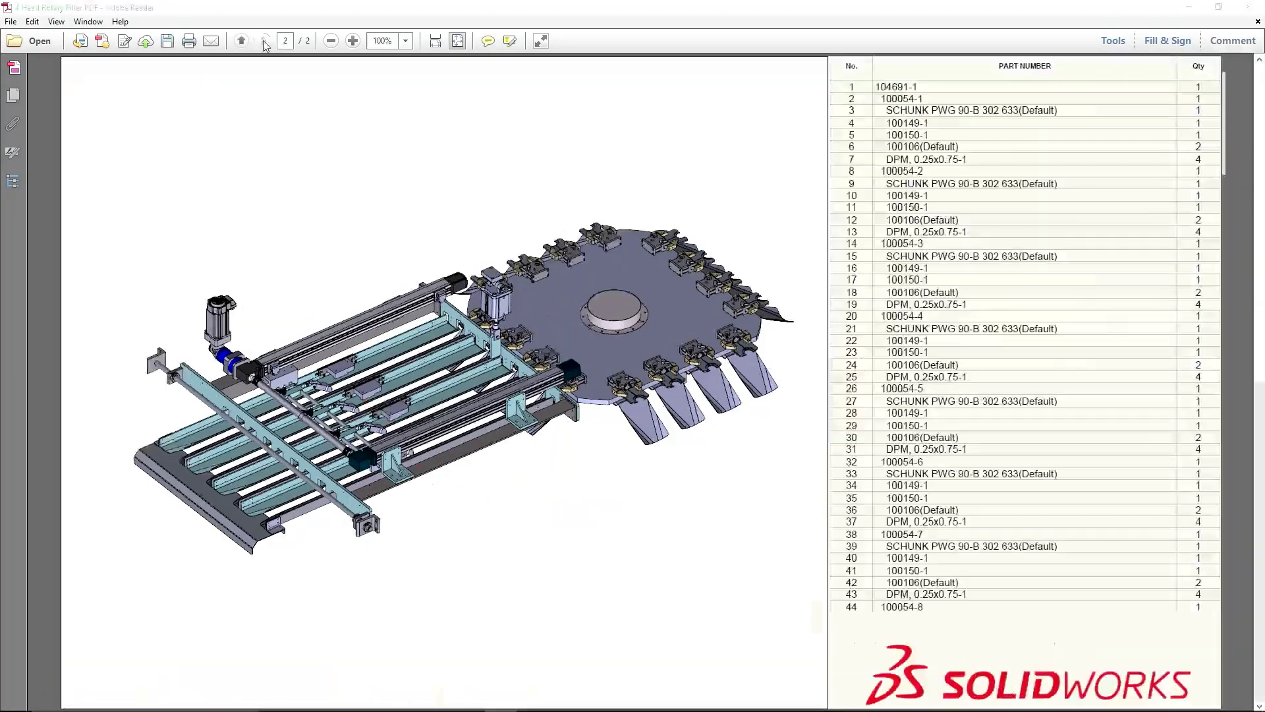
pyautogui.scroll(1, 575, 373)
pyautogui.scroll(2, 623, 318)
pyautogui.scroll(1, 625, 316)
pyautogui.click(638, 366)
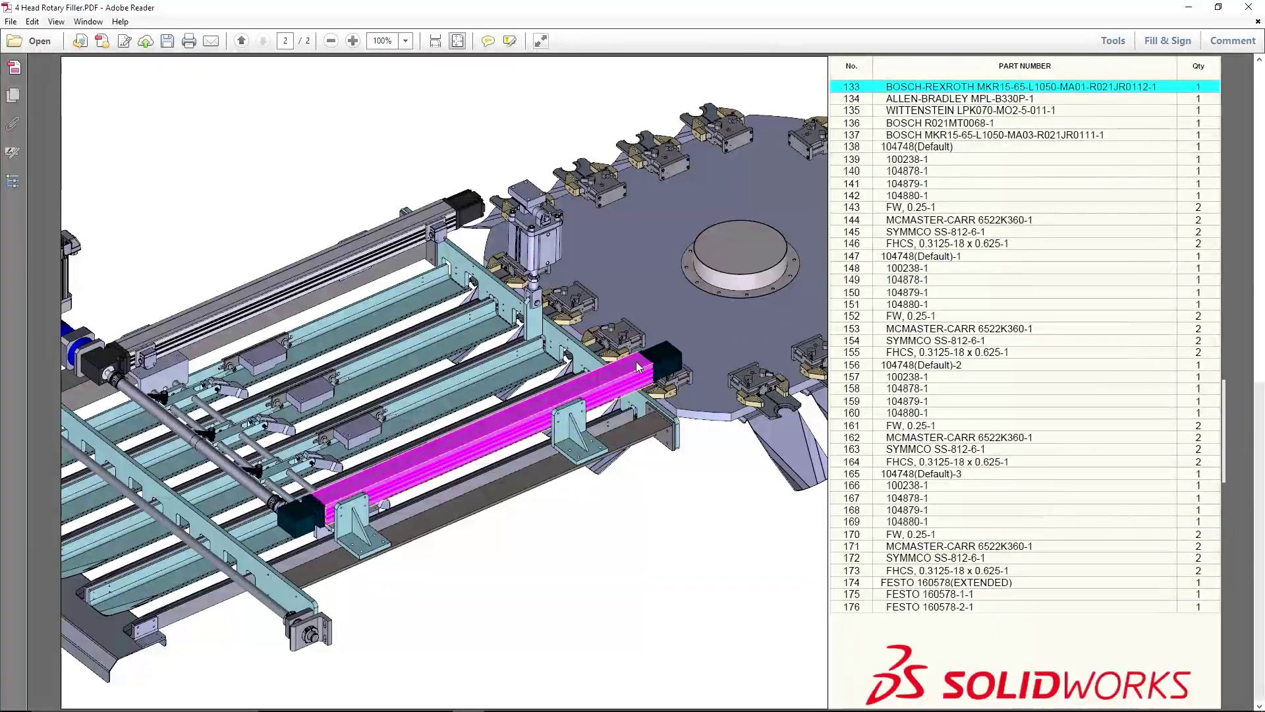
pyautogui.click(638, 367)
pyautogui.moveTo(561, 352); pyautogui.dragTo(659, 369, button='middle')
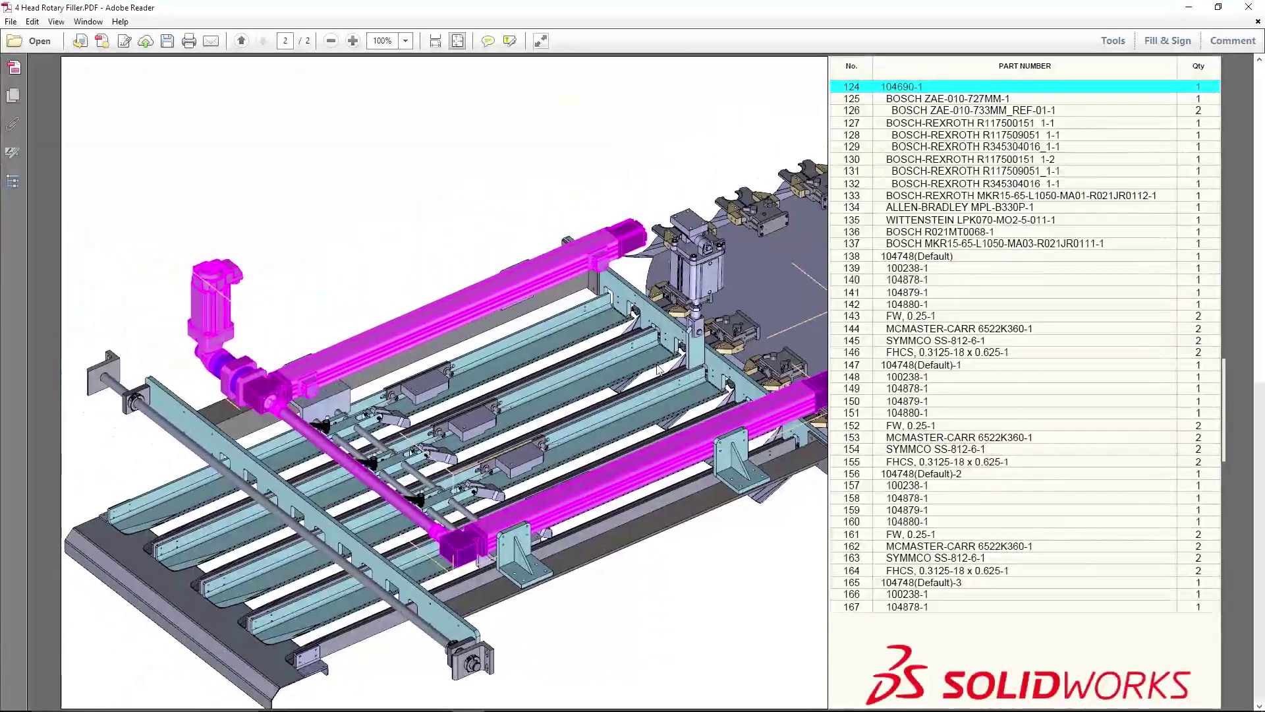
# Step: Isolate the ALLEN-BRADLEY motor, WITTENSTEIN gearbox and BOSCH R021MT0068-1, then change the 3D viewing options
pyautogui.click(883, 208)
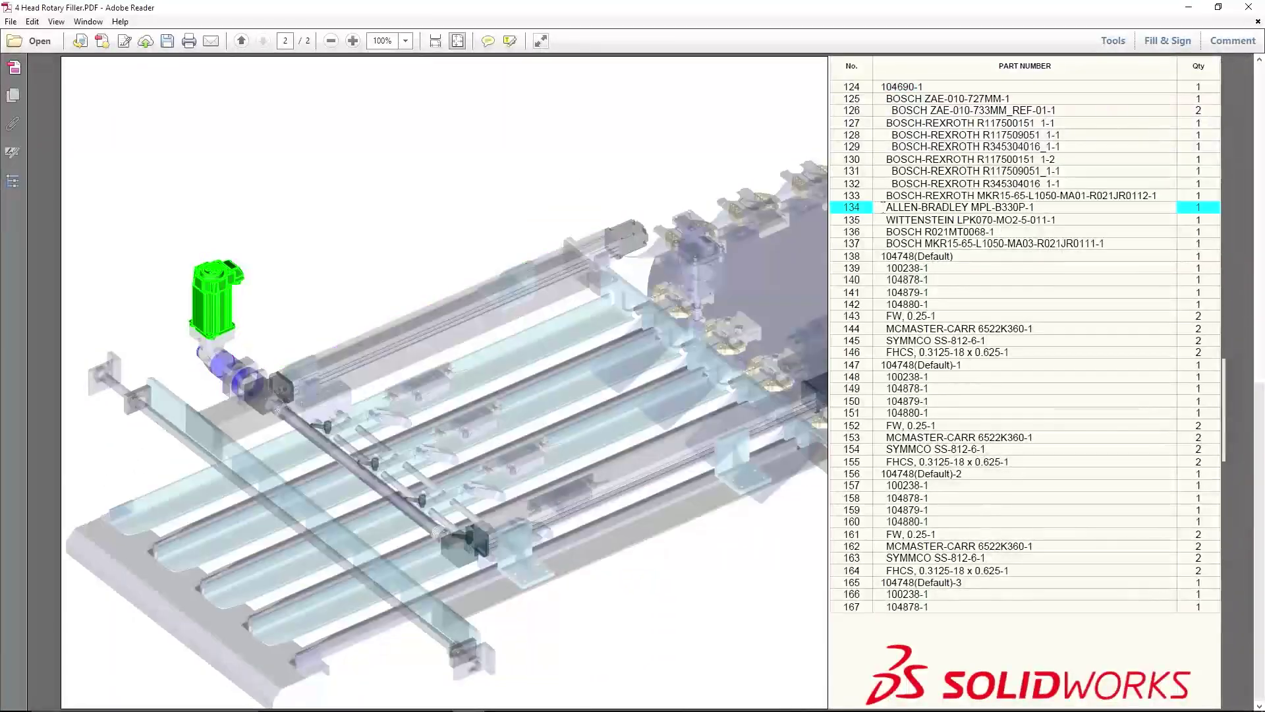
pyautogui.click(884, 220)
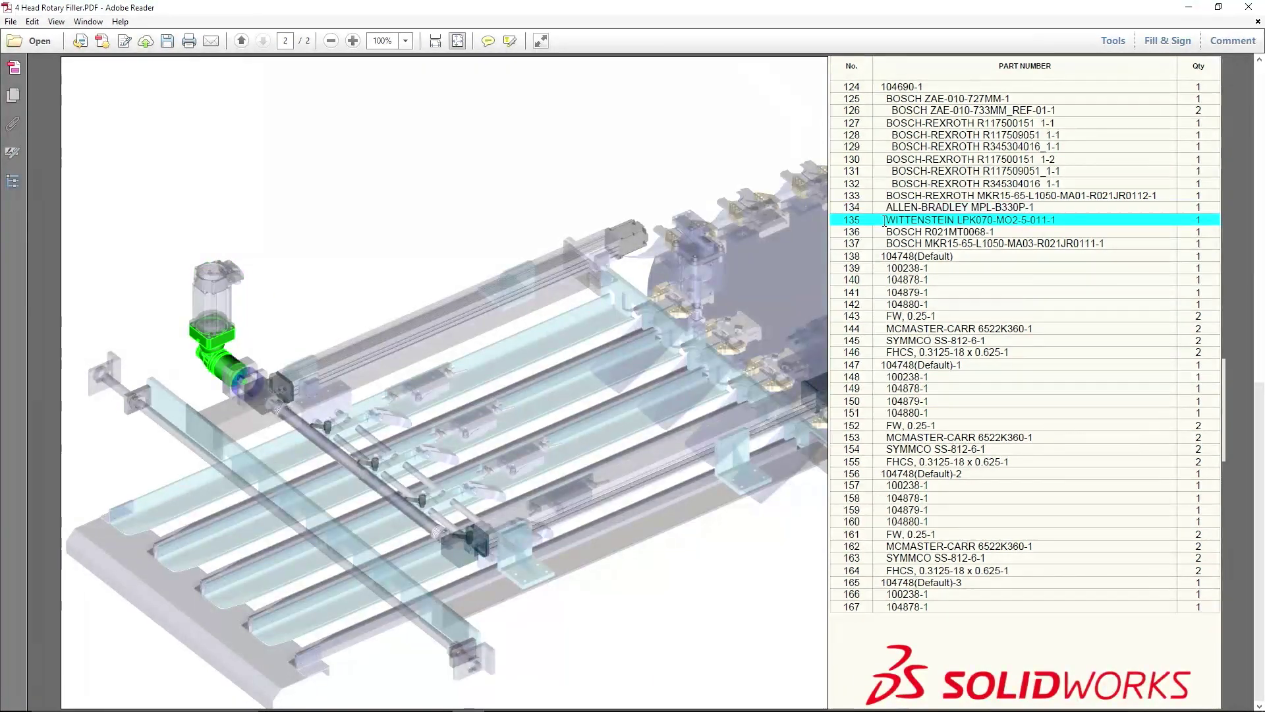
pyautogui.click(885, 232)
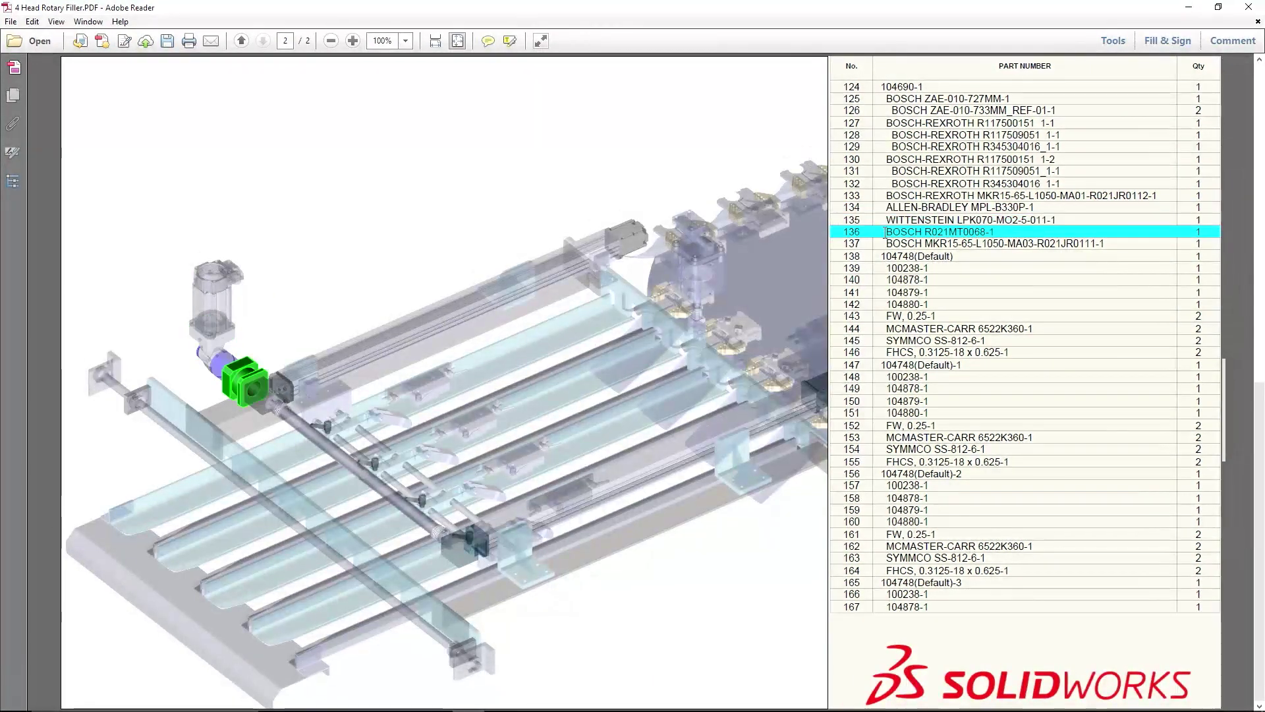
pyautogui.rightClick(332, 183)
pyautogui.click(497, 268)
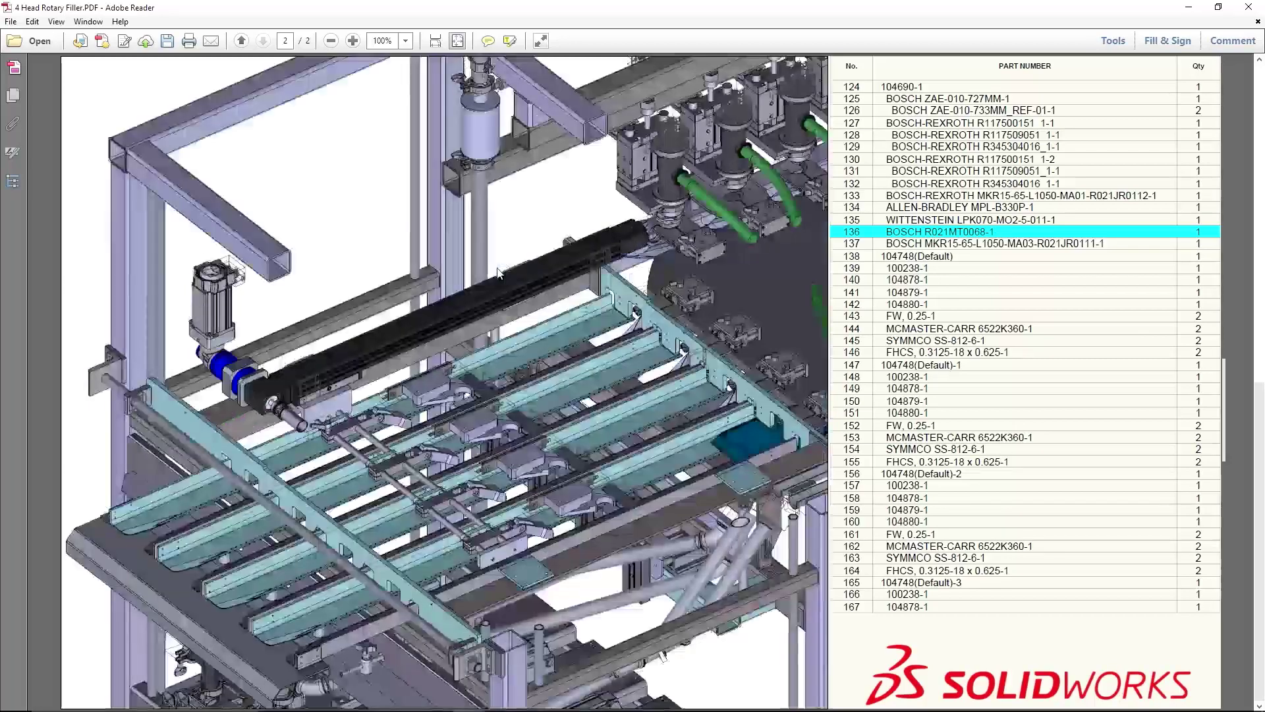